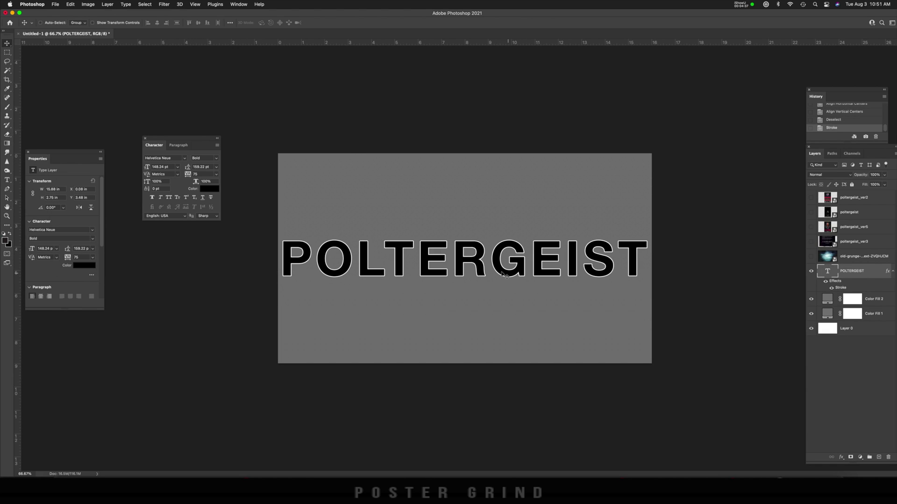
Set the POLTERGEIST layer's Fill to 0% and tighten the kerning between O and L.
drag(884, 184, 770, 220)
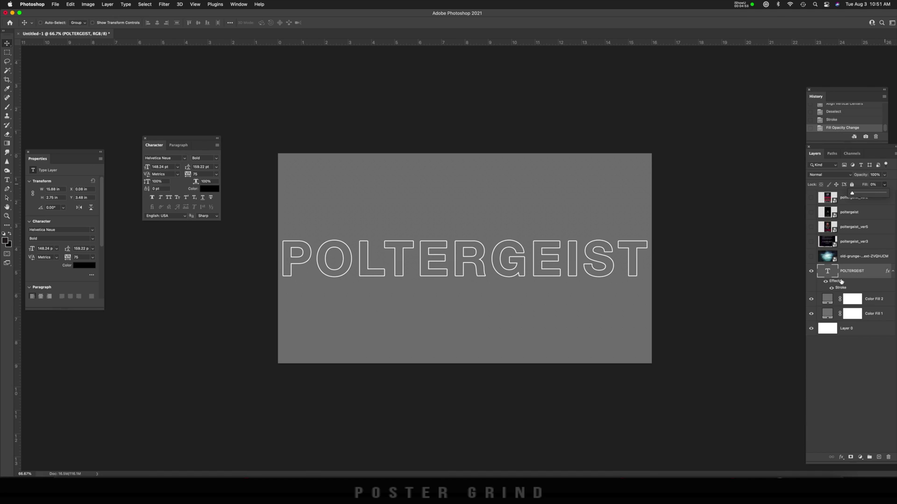
key(t)
click(356, 261)
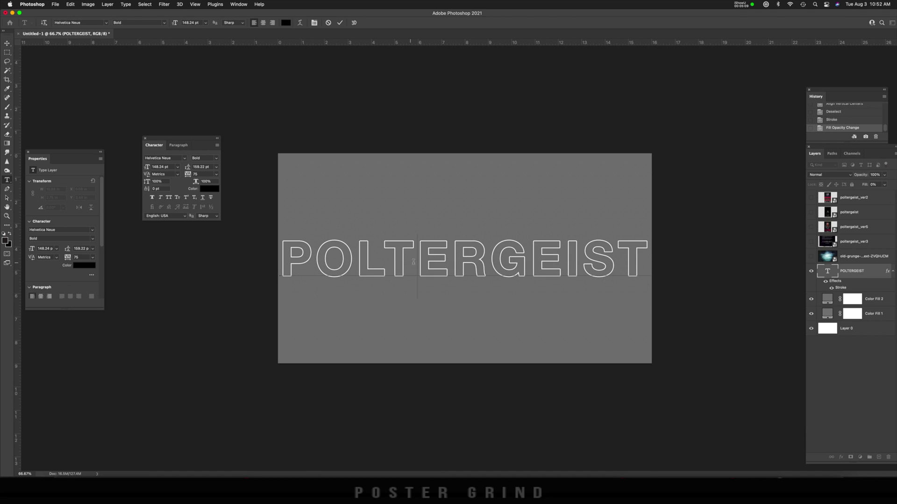
key(alt+Left)
key(alt+Left)
key(alt+Left)
key(alt+Left)
key(alt+Left)
key(alt+Left)
key(alt+Left)
key(alt+Left)
key(alt+Left)
key(alt+Left)
key(alt+Left)
key(alt+Left)
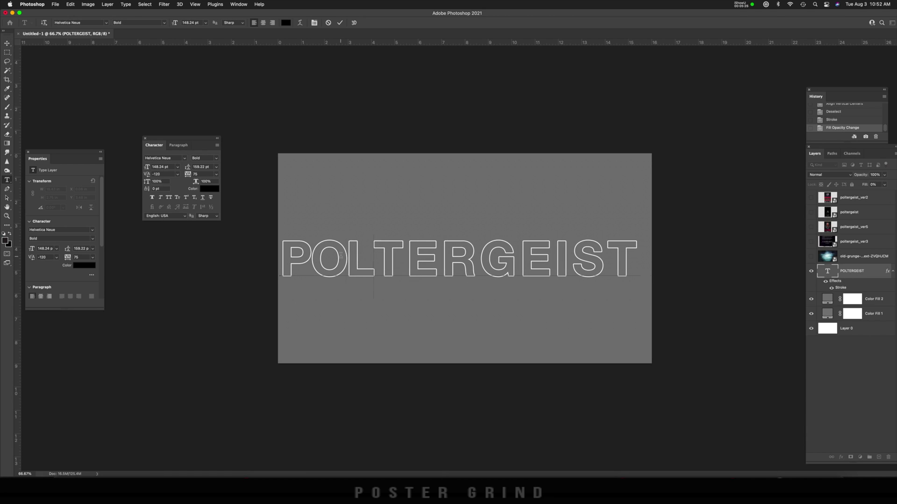
Tighten the remaining letter pairs through I–S, commit the text, and select the whole canvas.
key(Right)
key(alt+Left)
key(alt+Left)
key(alt+Left)
key(alt+Left)
key(Right)
key(alt+Left)
key(alt+Left)
key(alt+Left)
key(alt+Left)
key(Right)
key(alt+Left)
key(alt+Left)
key(alt+Left)
key(alt+Left)
key(Right)
key(alt+Left)
key(alt+Left)
key(alt+Left)
key(alt+Left)
key(Right)
key(alt+Left)
key(alt+Left)
key(alt+Left)
key(alt+Left)
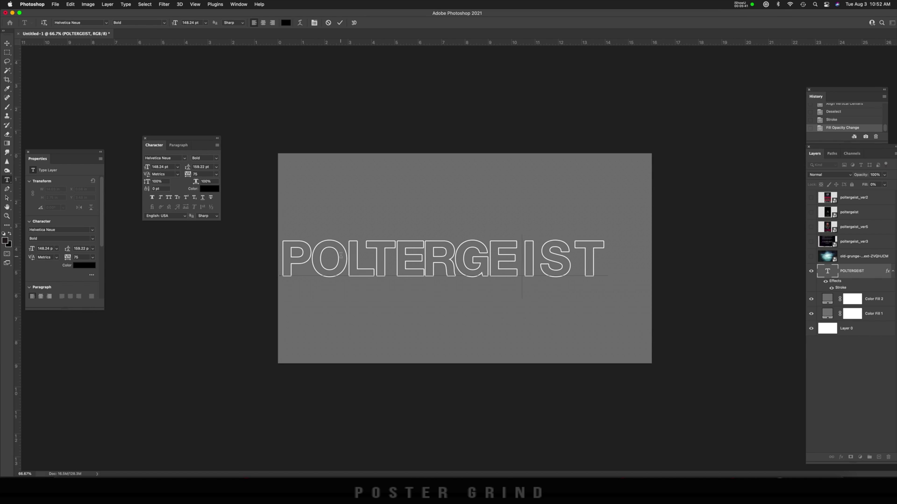
key(Right)
key(alt+Left)
key(alt+Left)
key(alt+Left)
key(alt+Left)
key(Right)
key(alt+Left)
key(alt+Left)
key(alt+Left)
key(alt+Left)
key(alt+Left)
key(ctrl+Return)
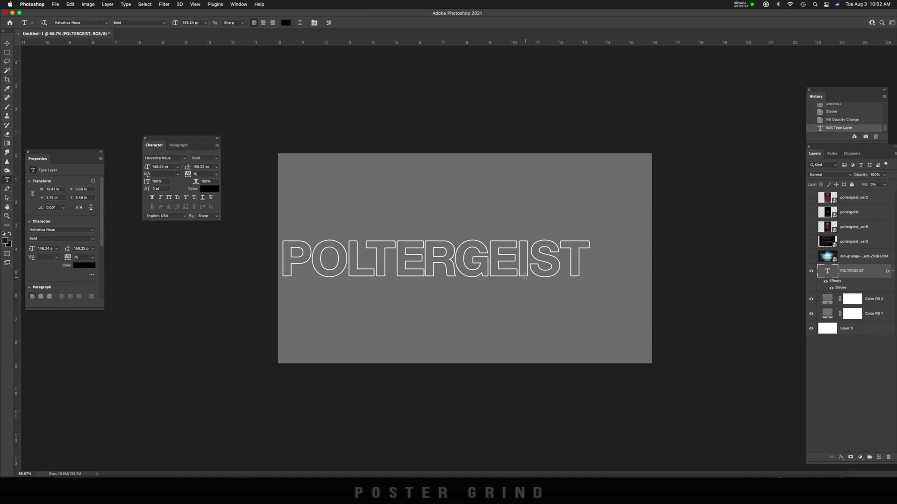
key(ctrl+a)
With the Move tool, align the text to the canvas's horizontal centre.
key(v)
click(157, 23)
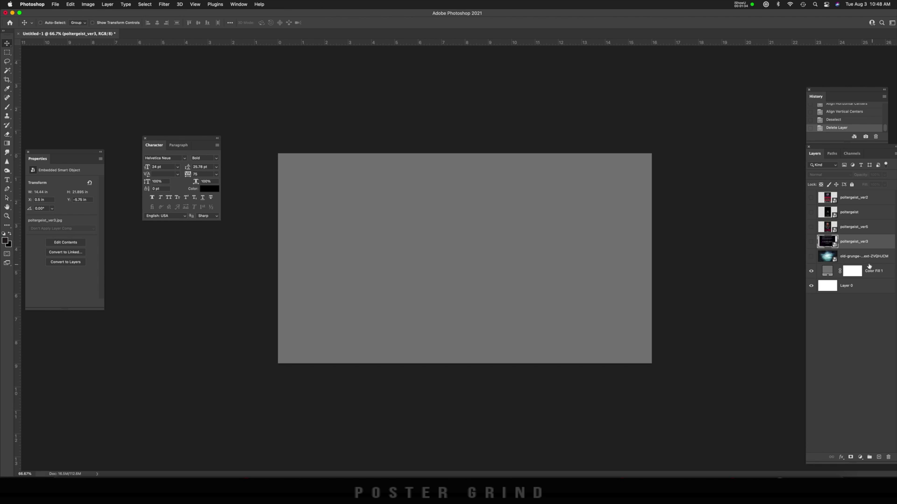
Select the old-grunge noise layer and toggle its visibility on, off, then on again.
click(863, 261)
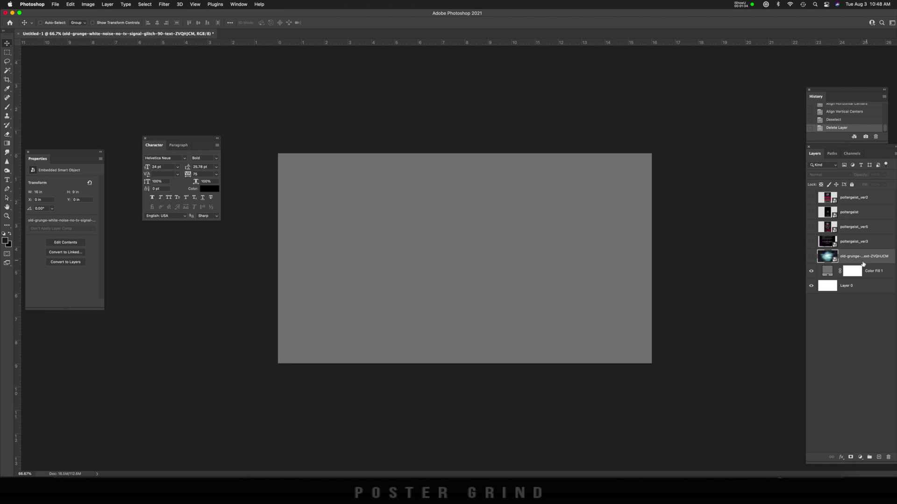
click(811, 258)
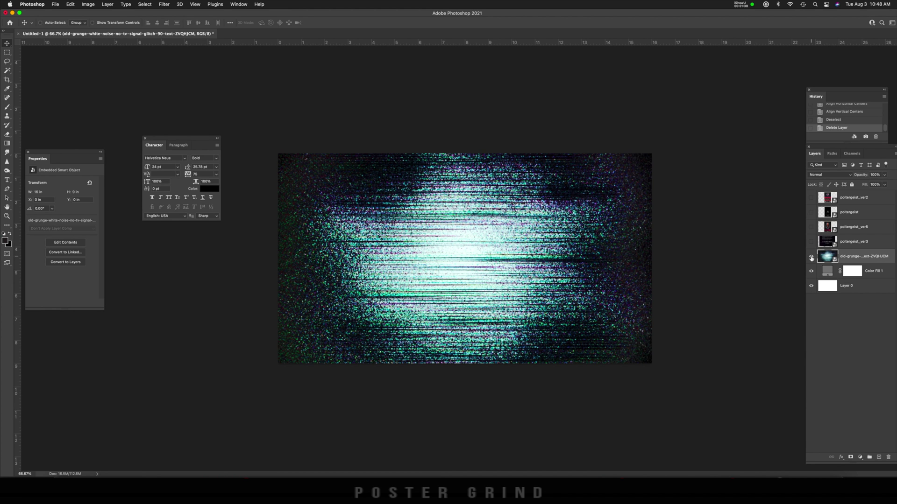
click(811, 258)
click(811, 258)
Hide the noise texture layer, then select Color Fill 1 and check its visibility and blend modes.
click(811, 256)
click(811, 257)
click(811, 257)
click(827, 271)
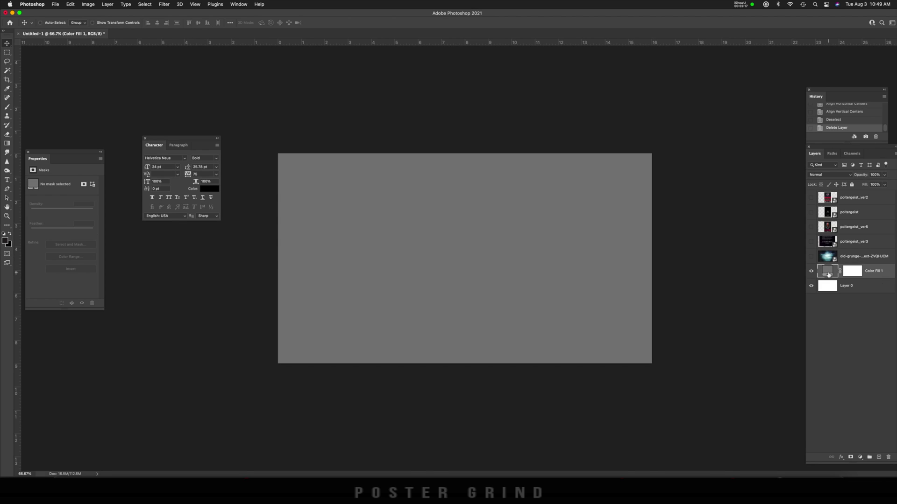
click(810, 272)
click(811, 271)
click(837, 175)
click(837, 176)
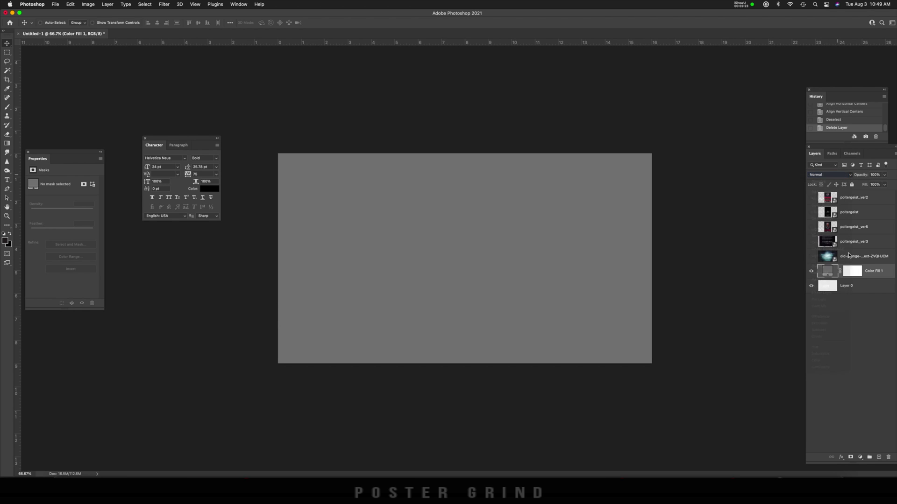
Add a Solid Color fill layer in neutral grey #838383.
click(860, 457)
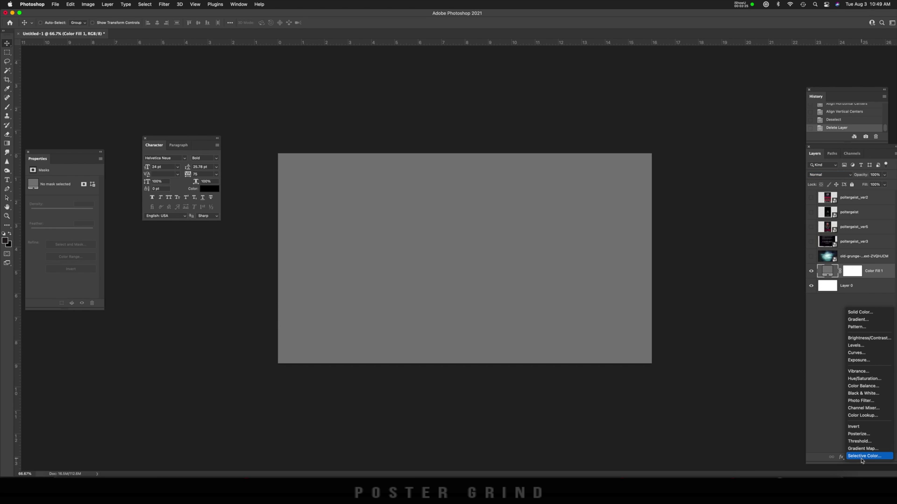
click(859, 312)
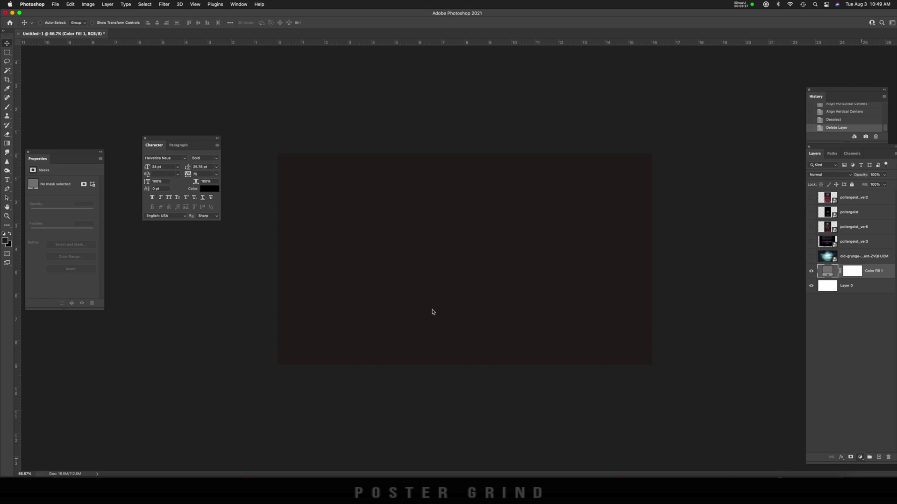
drag(74, 309, 24, 299)
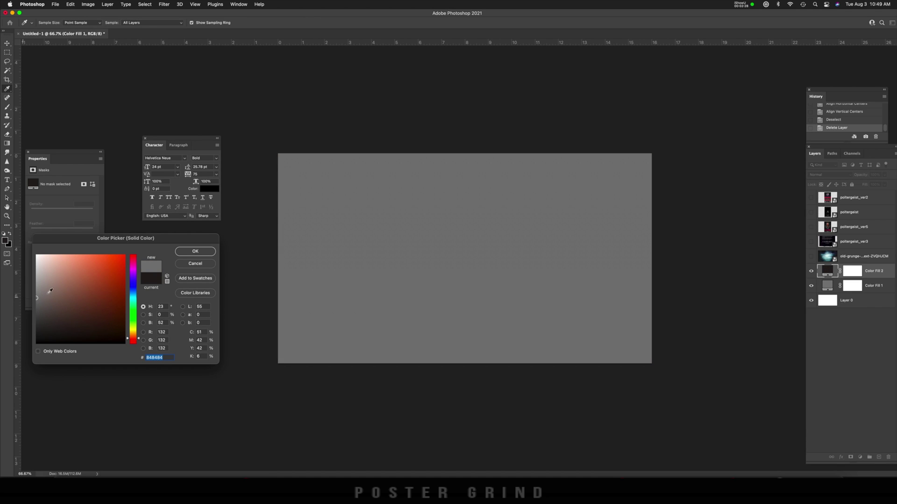
click(195, 252)
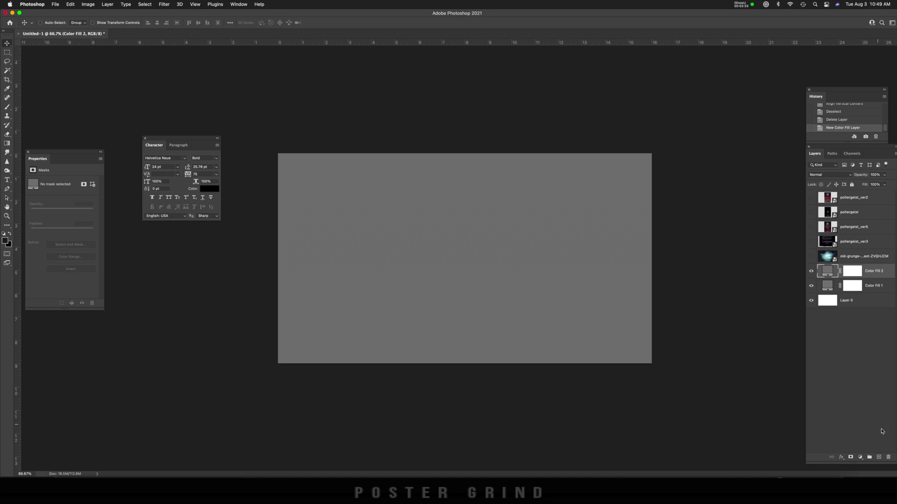
Add a new empty layer and type POLTERGEIST as a text layer at the canvas centre.
click(878, 457)
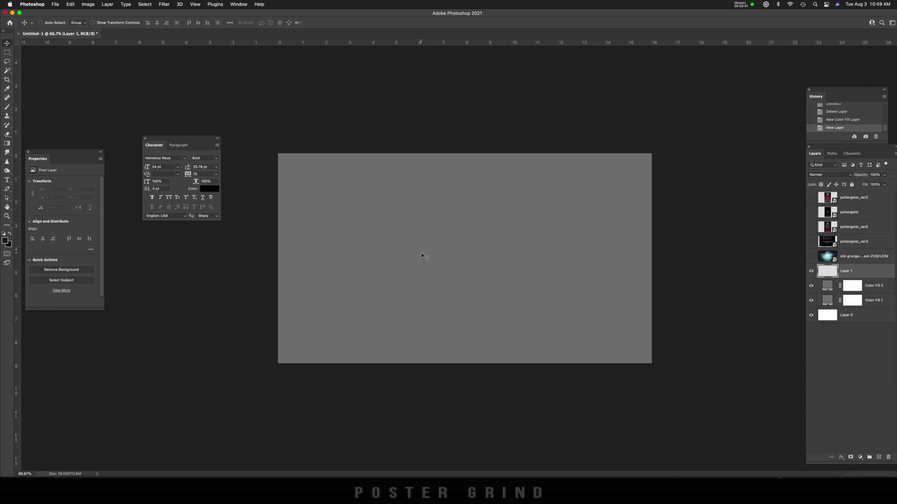
key(t)
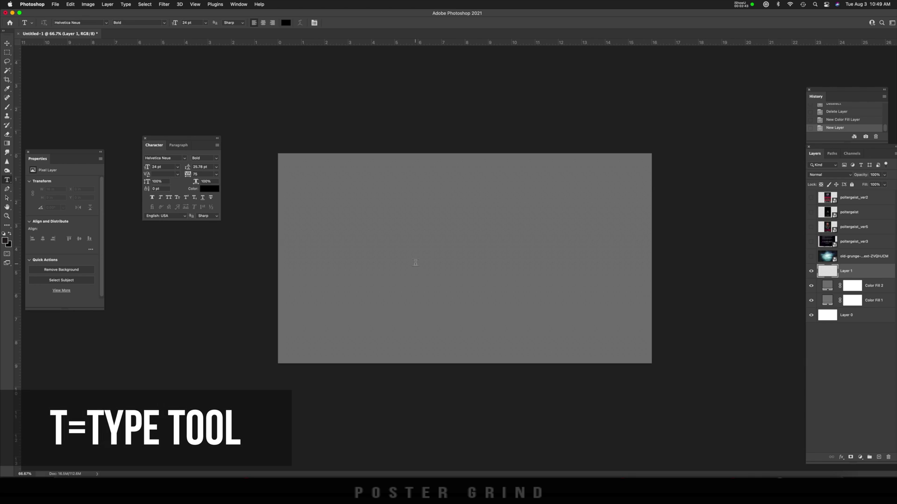
click(416, 262)
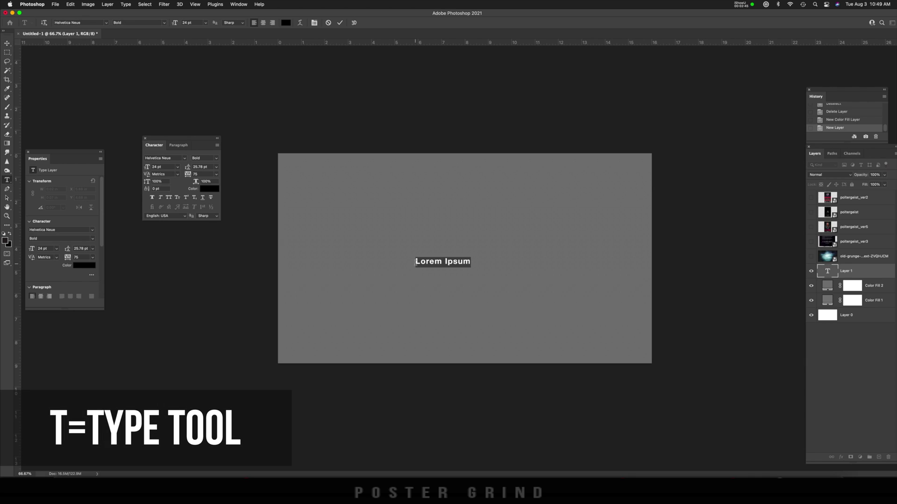
text(POLTERGEIST)
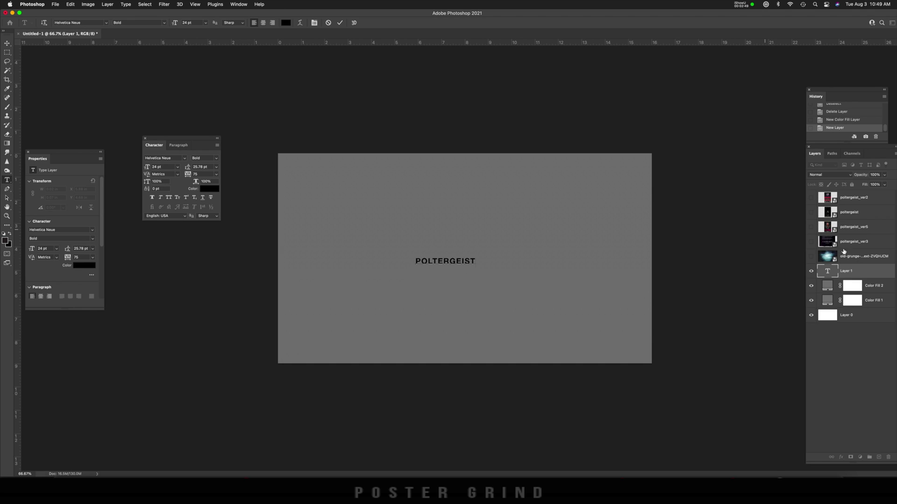
click(853, 271)
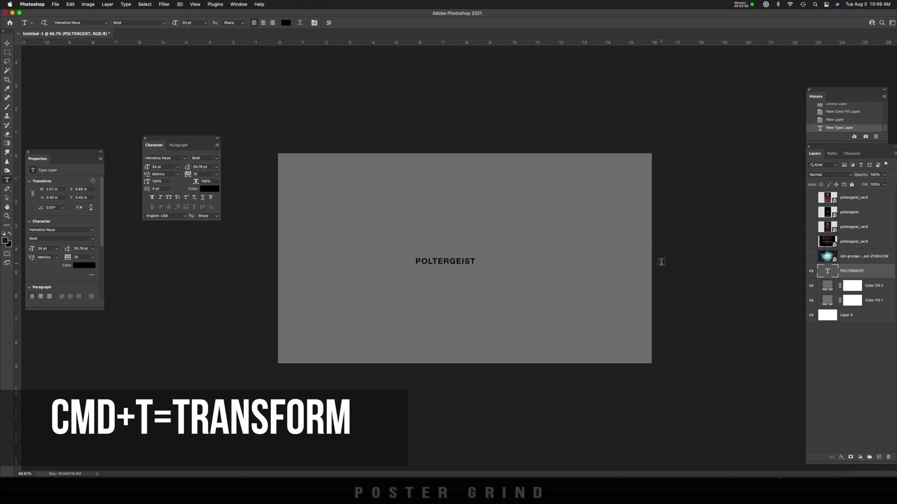
Free Transform the POLTERGEIST text larger until it spans nearly the full canvas width.
key(super+t)
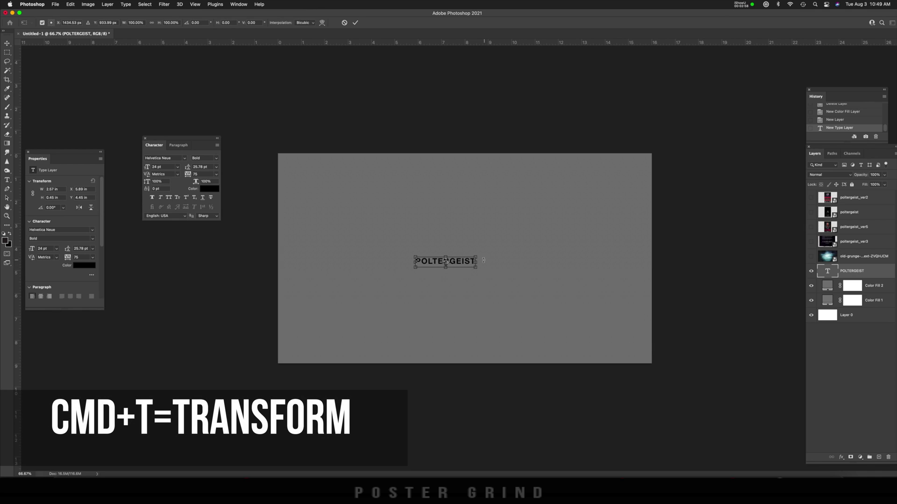
drag(476, 257, 669, 215)
drag(417, 265, 286, 309)
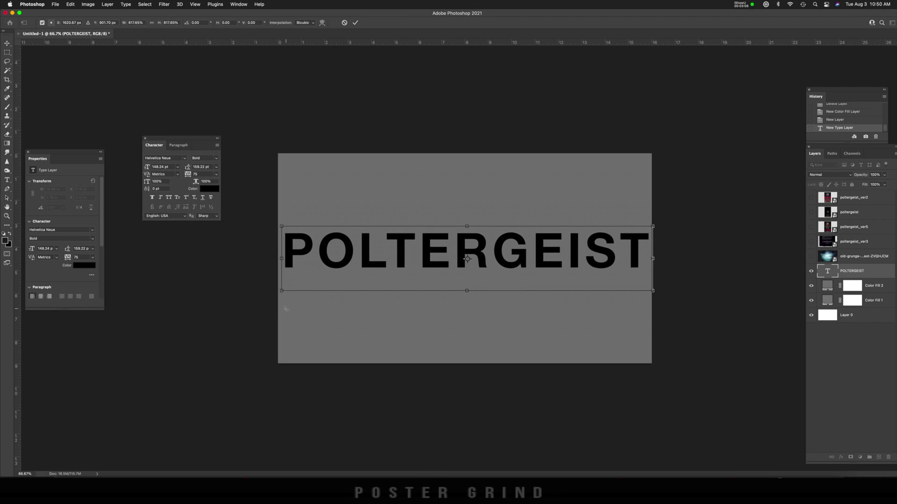
key(Return)
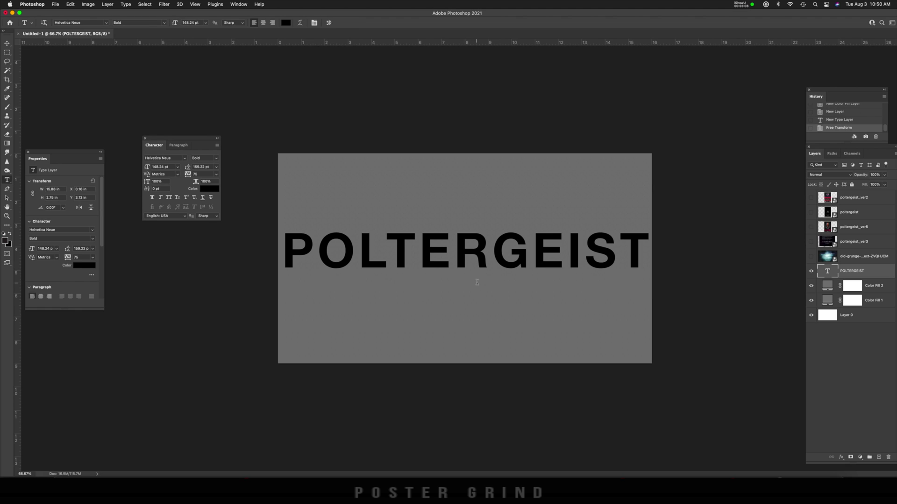
Select all, align POLTERGEIST to the horizontal and vertical canvas centres, then deselect.
mouse_move(480, 292)
mouse_down()
mouse_move(480, 302)
mouse_move(485, 281)
mouse_move(489, 294)
mouse_up()
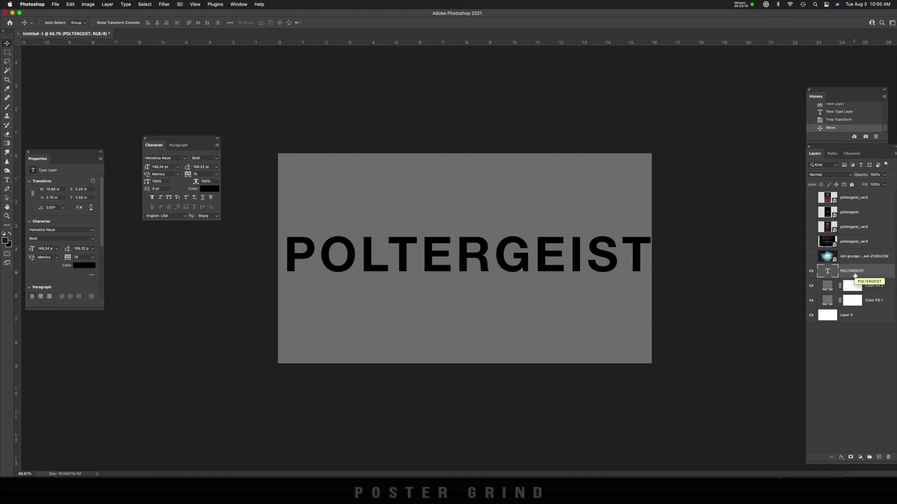
key(super+a)
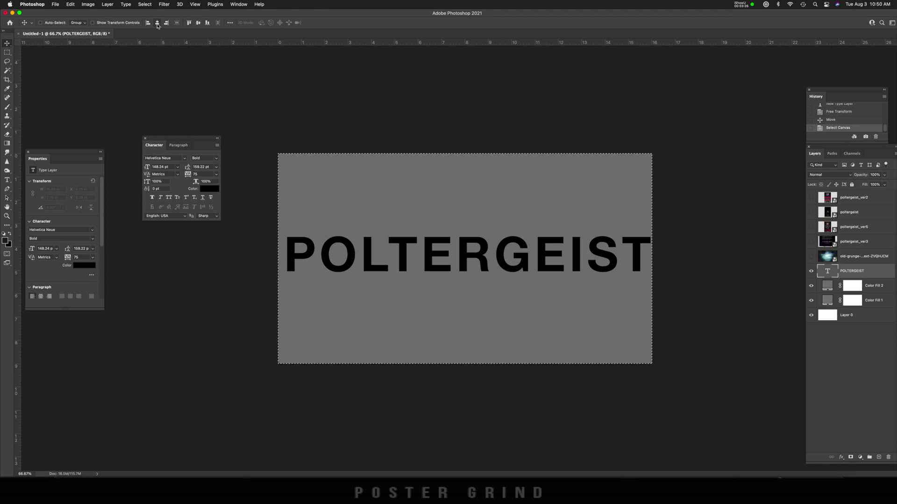
click(157, 23)
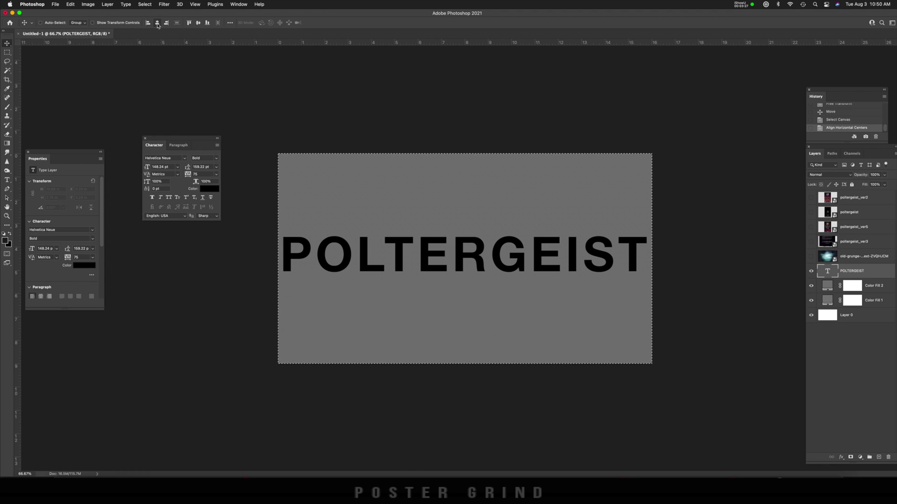
click(198, 23)
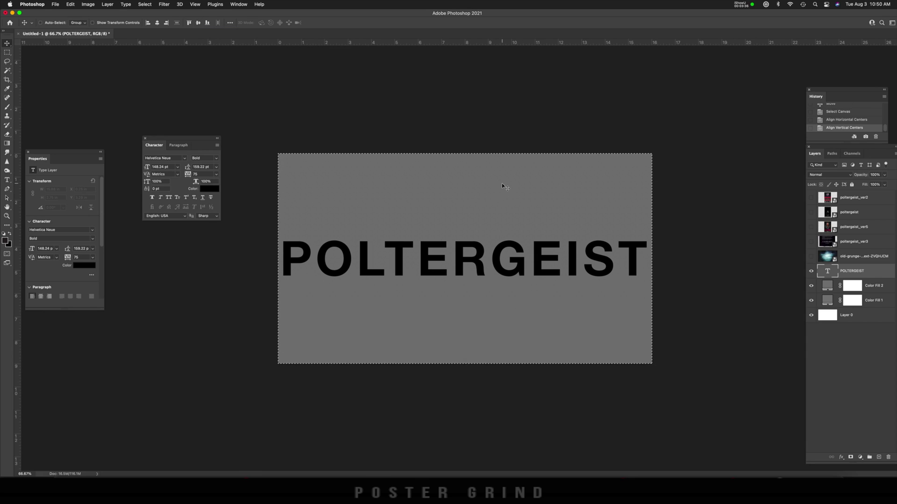
key(super+d)
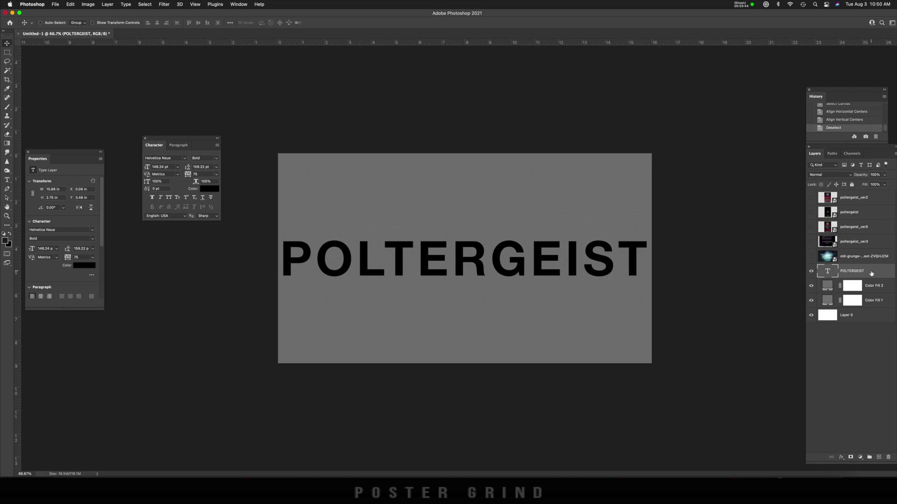
Add an outside Stroke to POLTERGEIST, preview thicker widths, then settle at about 6 px.
double_click(871, 273)
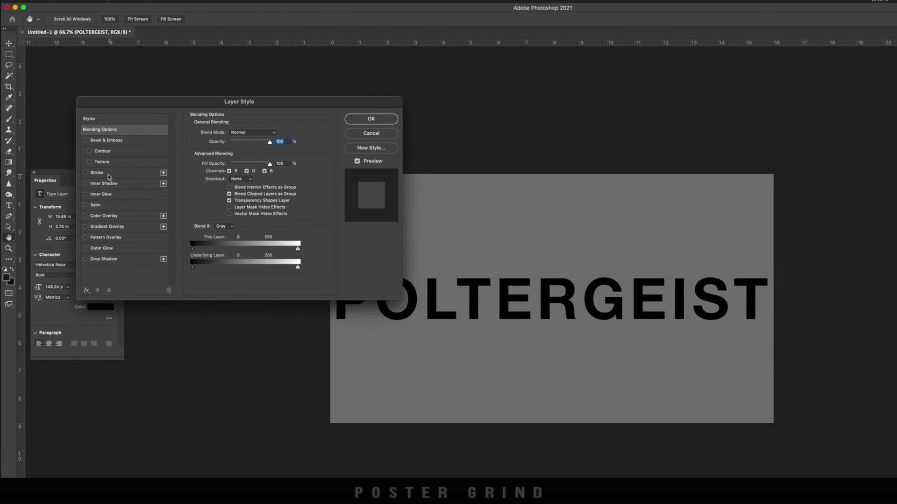
click(85, 174)
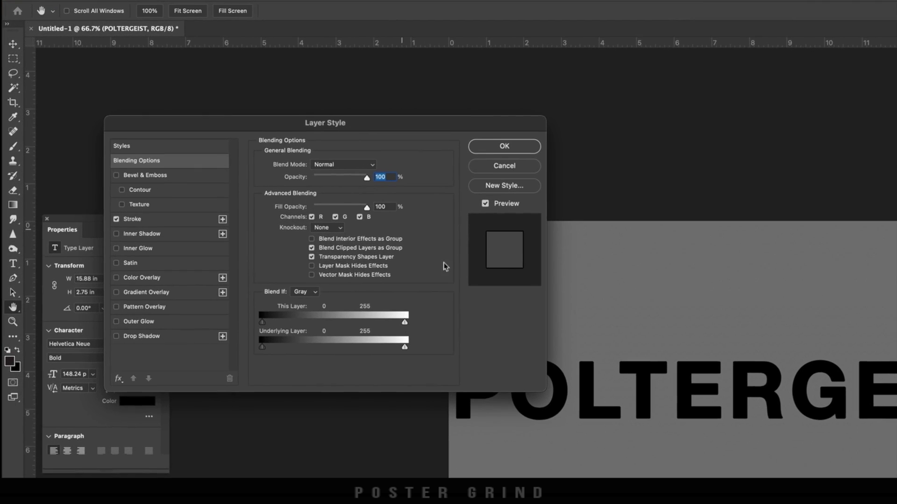
click(171, 221)
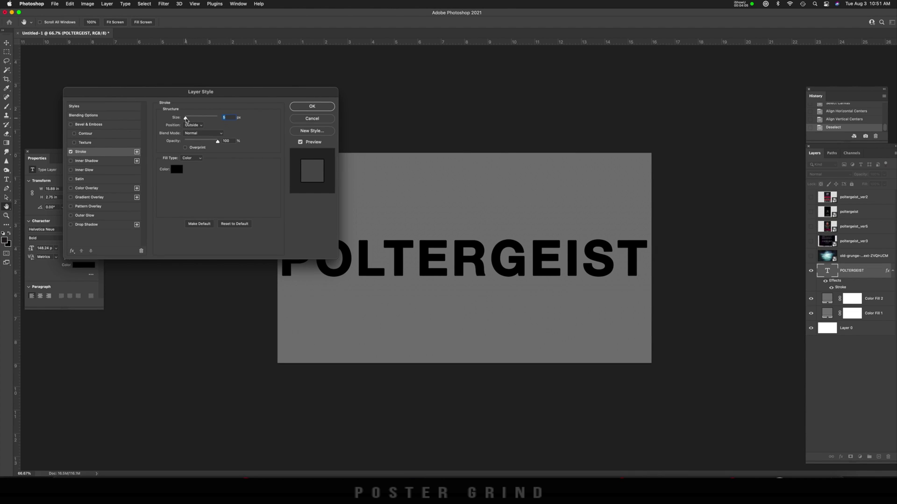
drag(186, 119, 202, 121)
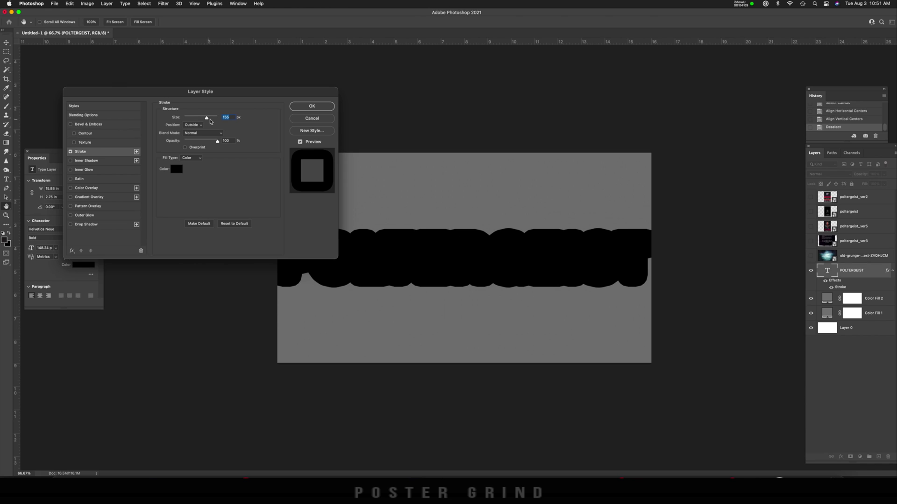
drag(210, 122, 186, 121)
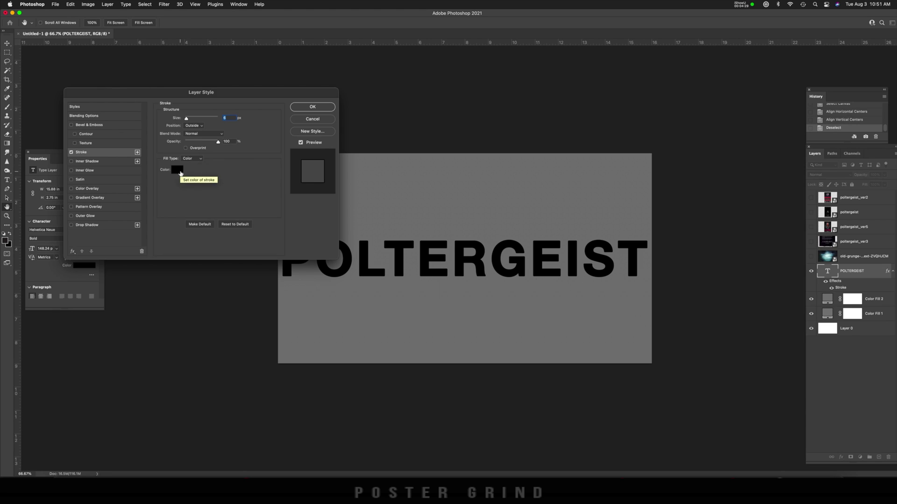
Change the stroke colour to white and apply the Layer Style.
click(179, 171)
click(37, 256)
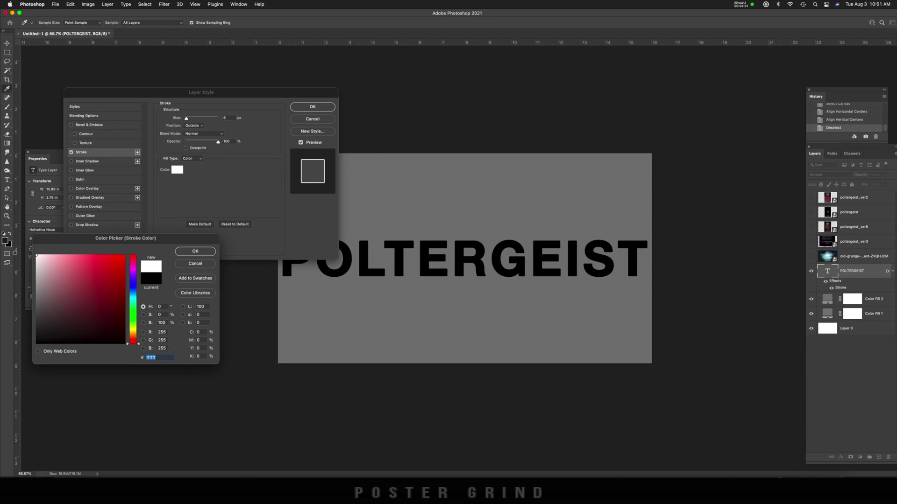
click(196, 252)
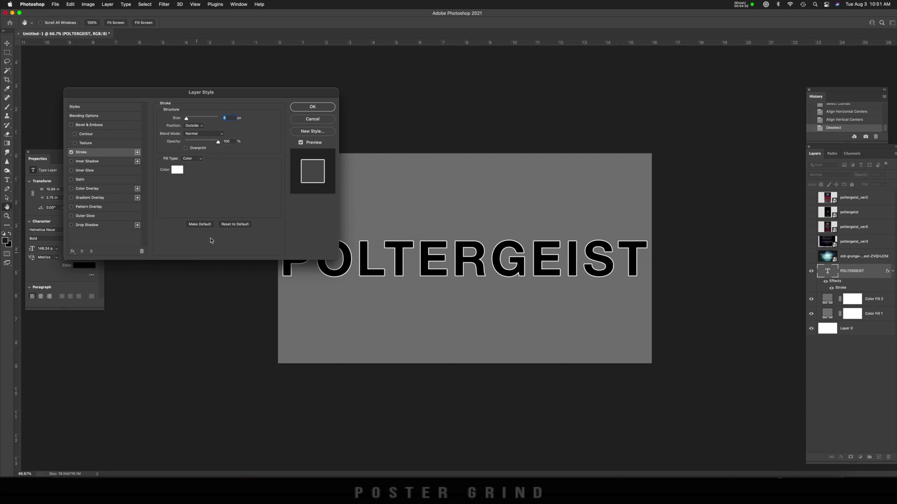
click(324, 107)
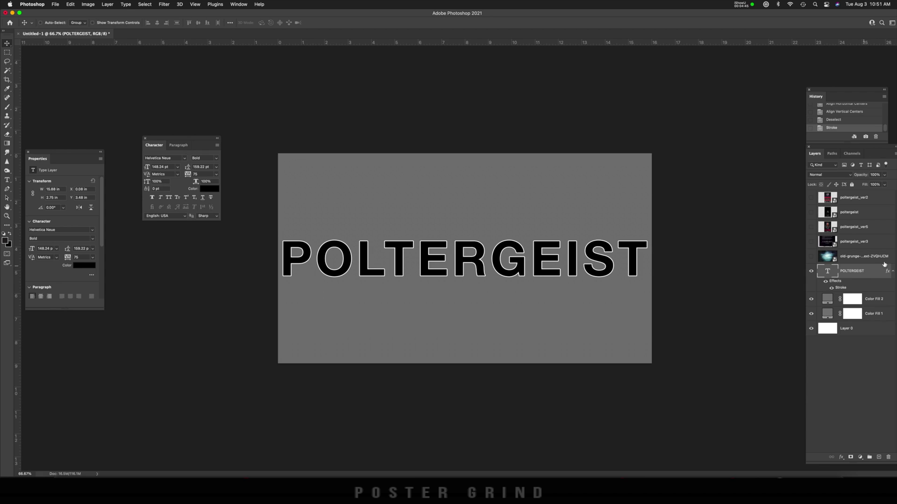
Drag the POLTERGEIST layer's Fill down to 0% so only the white outline remains.
click(884, 185)
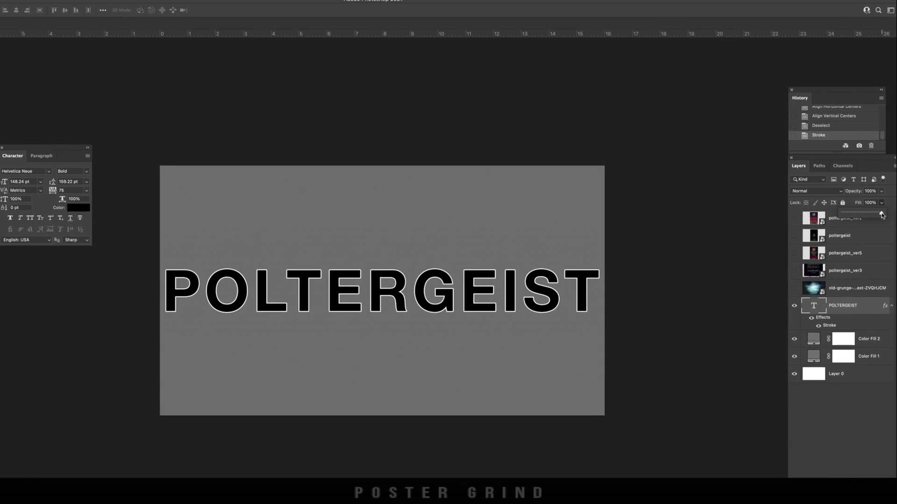
drag(882, 204, 831, 207)
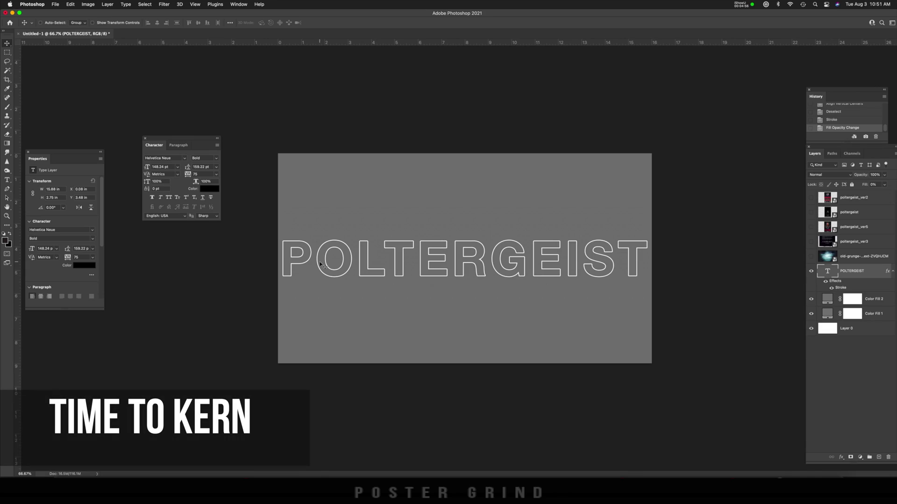
Edit the text and kern P–O tighter to -100, then tighten O–L.
double_click(322, 263)
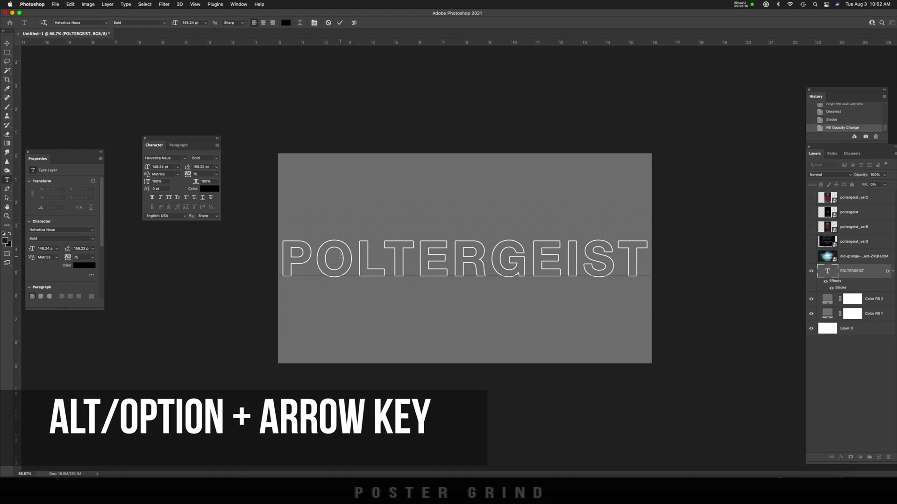
key(alt+Left)
key(alt+Left)
key(alt+Left)
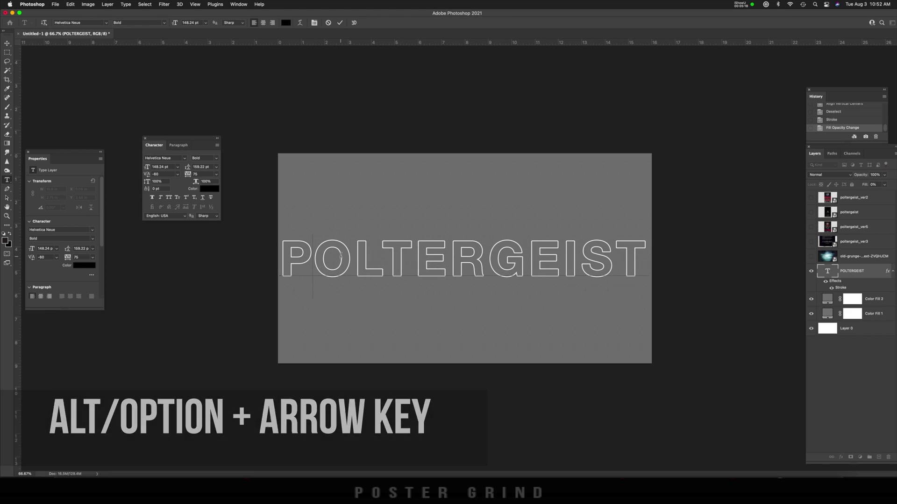
key(alt+Left)
key(alt+Left)
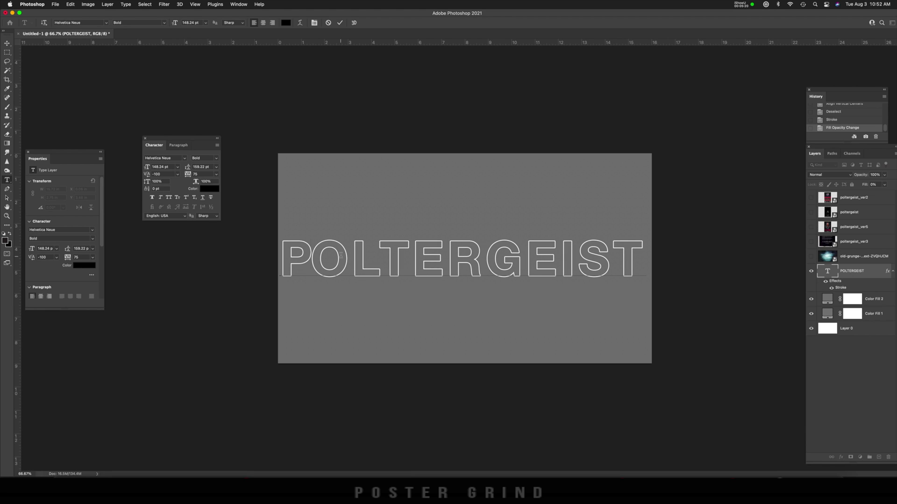
key(Right)
key(alt+Left)
key(alt+Left)
key(alt+Left)
key(alt+Left)
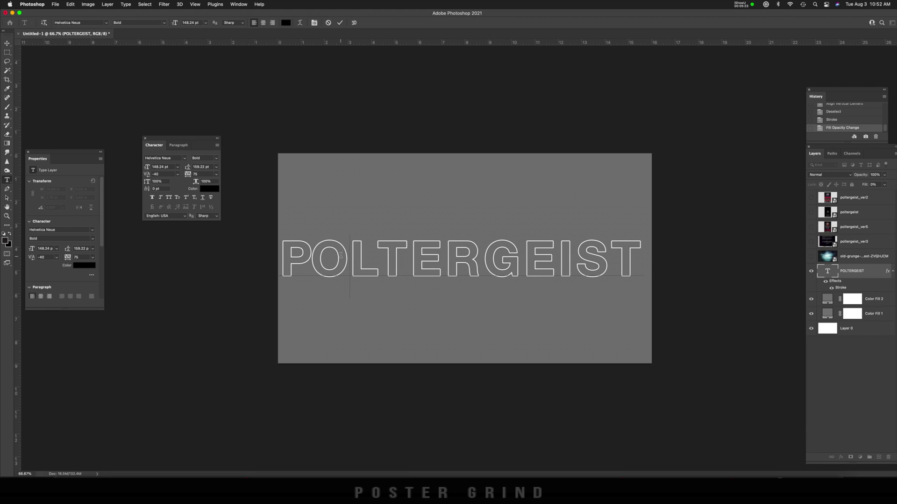
Tighten the remaining letter pairs from R through S–T and commit the kerning.
key(Right)
key(alt+Left)
key(alt+Left)
key(Right)
key(alt+Left)
key(Right)
key(alt+Left)
key(Right)
key(alt+Left)
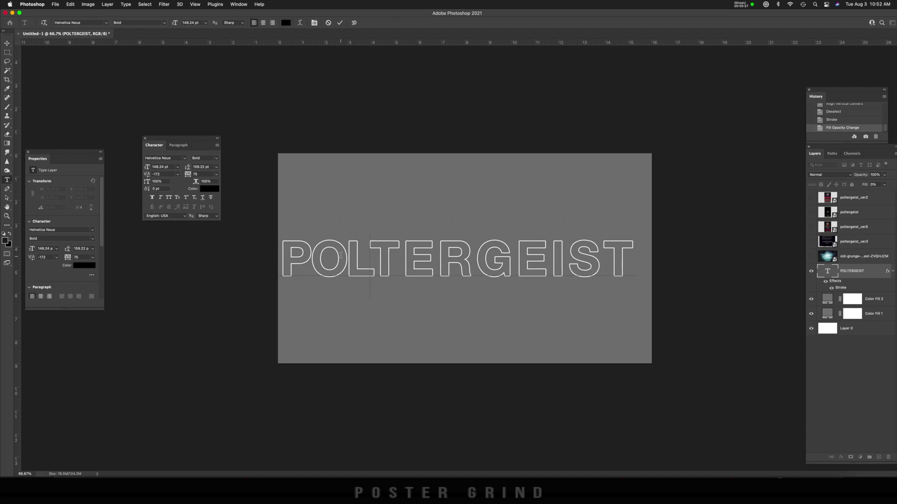
key(alt+Left)
key(alt+Left)
key(alt+Left)
key(alt+Left)
key(Right)
key(alt+Left)
key(alt+Left)
key(alt+Left)
key(alt+Left)
key(alt+Left)
key(Right)
key(alt+Left)
key(alt+Left)
key(alt+Left)
key(alt+Left)
key(alt+Left)
key(Right)
key(alt+Left)
key(alt+Left)
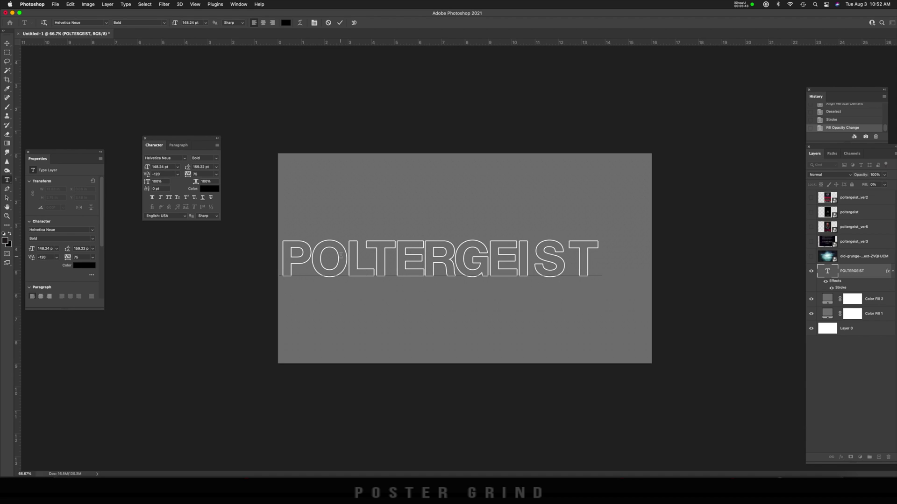
key(alt+Left)
key(alt+Left)
key(alt+Left)
key(Right)
key(alt+Left)
key(alt+Left)
key(alt+Left)
key(alt+Left)
key(alt+Left)
click(875, 276)
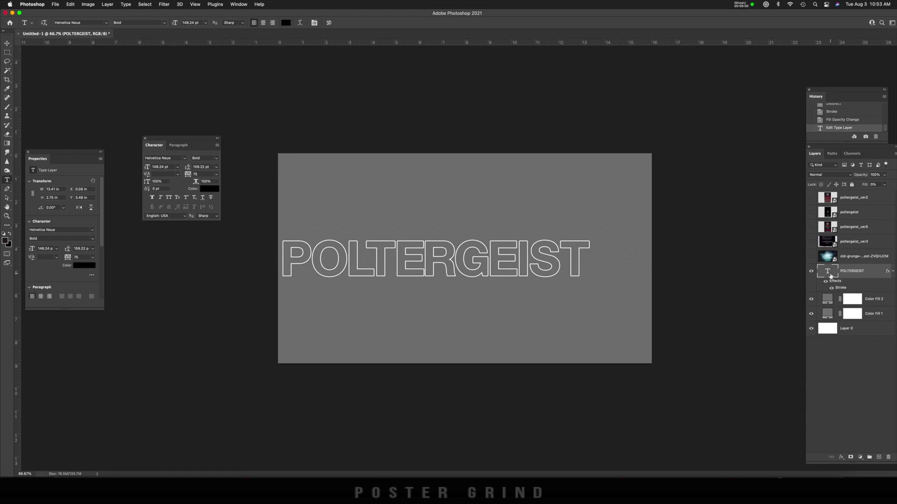
Align POLTERGEIST to the canvas's horizontal and vertical centers, then deselect.
key(super+a)
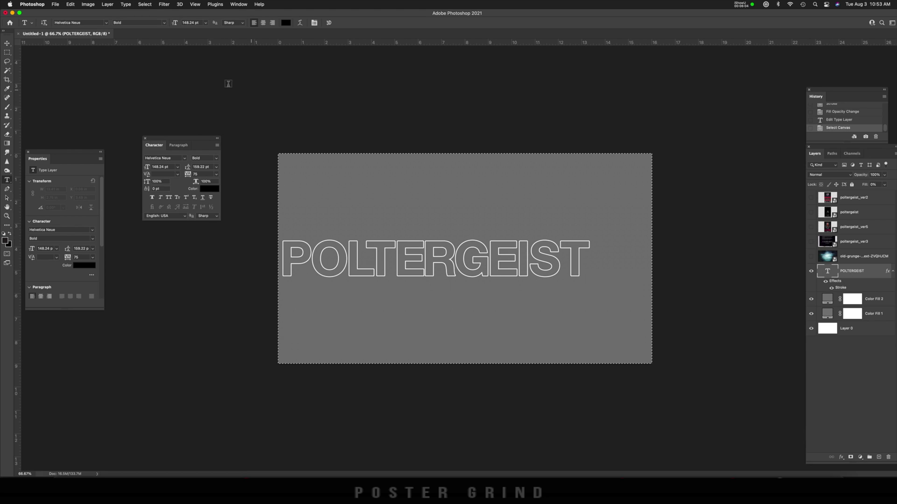
key(v)
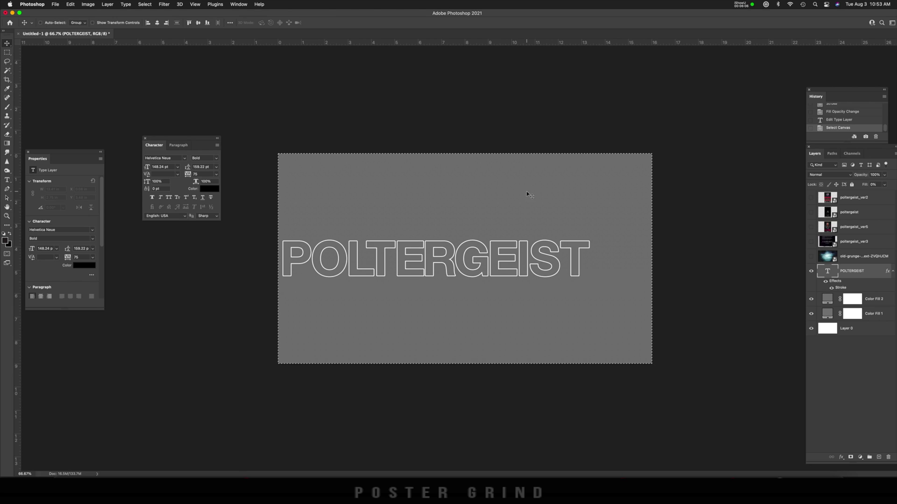
click(158, 24)
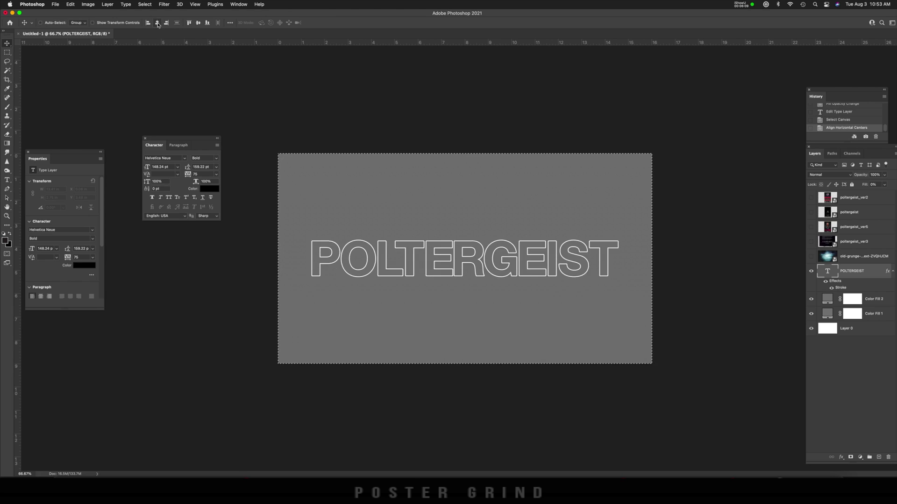
click(198, 23)
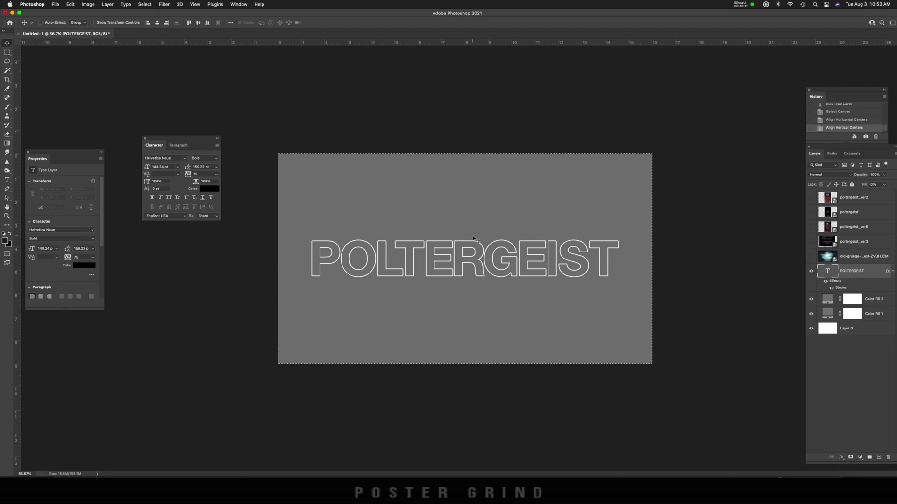
key(super+d)
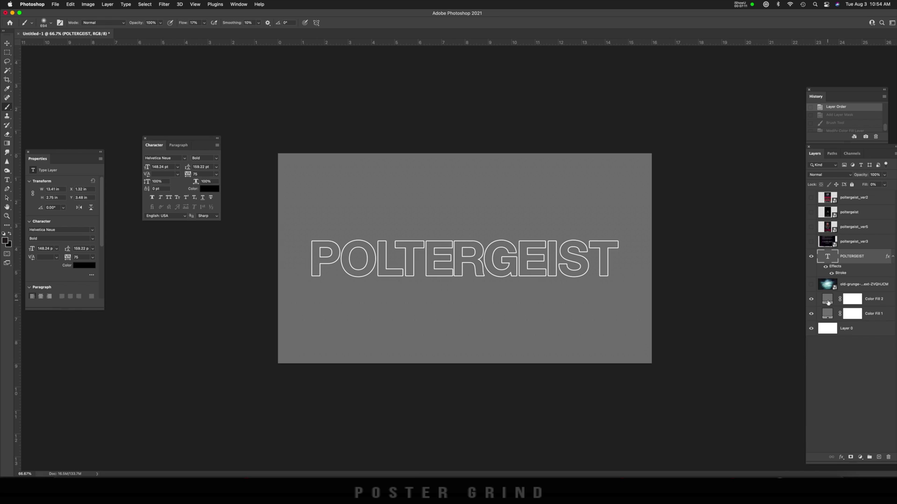
Change the Color Fill 2 background layer to solid black (#000000).
click(828, 301)
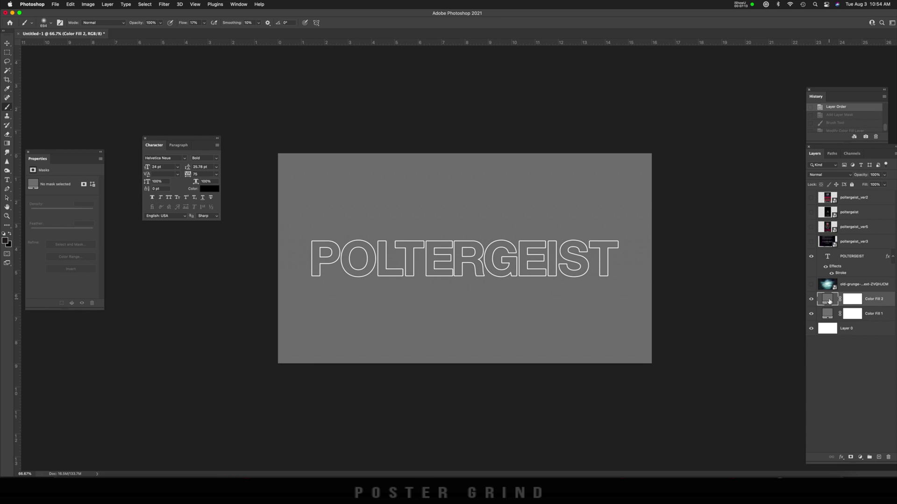
double_click(829, 301)
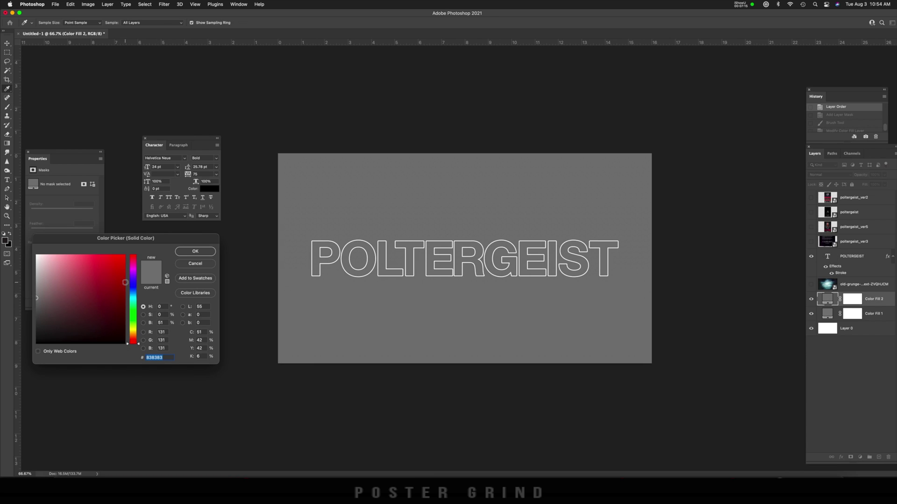
drag(125, 282, 11, 348)
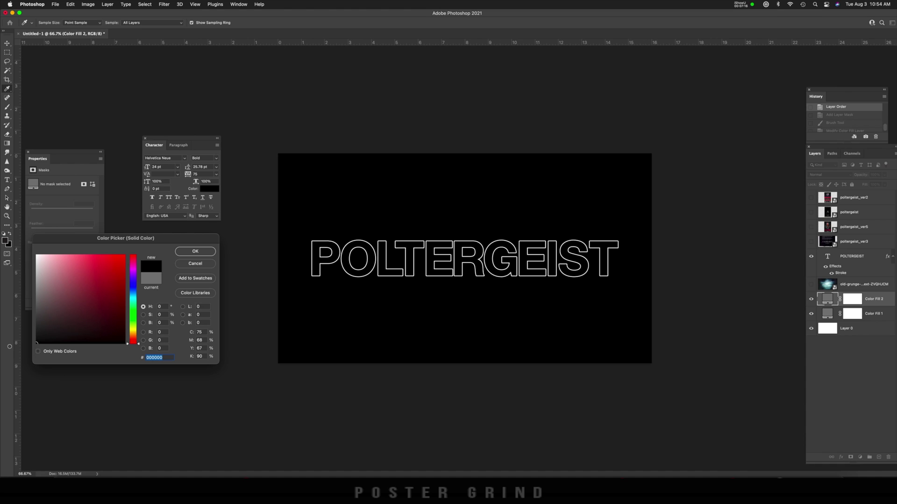
click(195, 251)
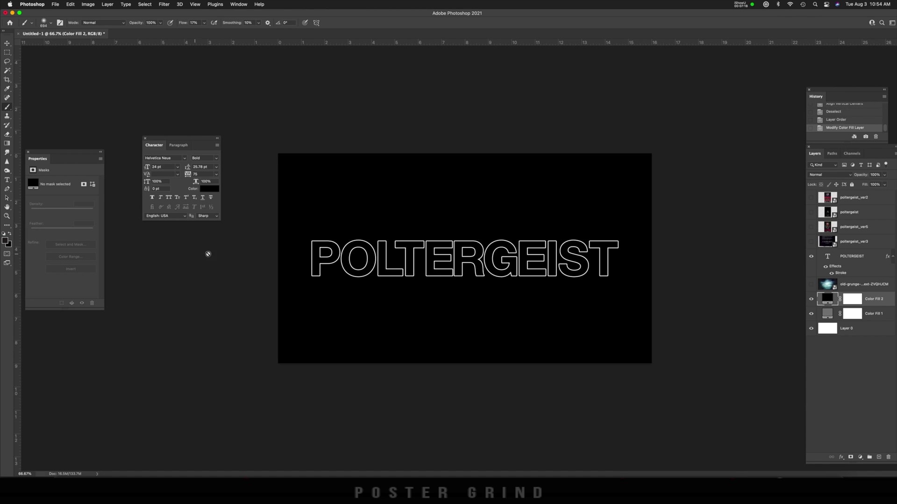
click(829, 287)
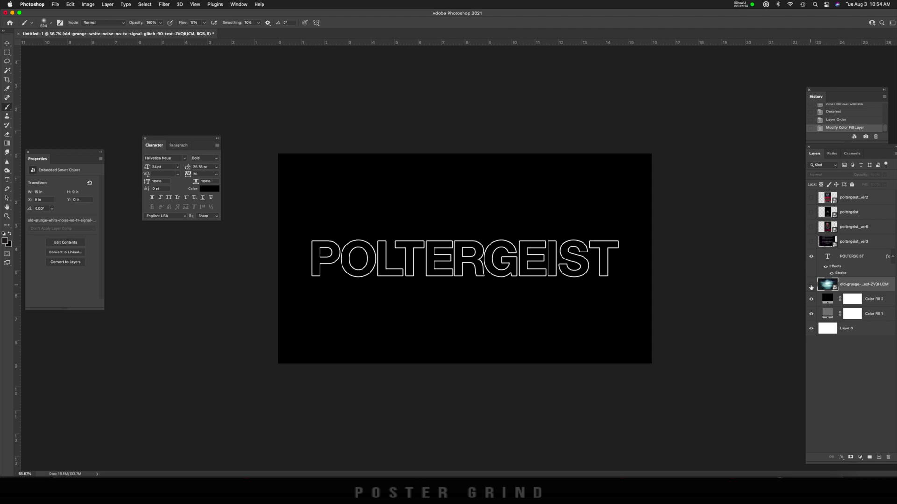
Show the grunge static layer, add a layer mask, and paint the static out behind POLTERGEIST.
click(811, 286)
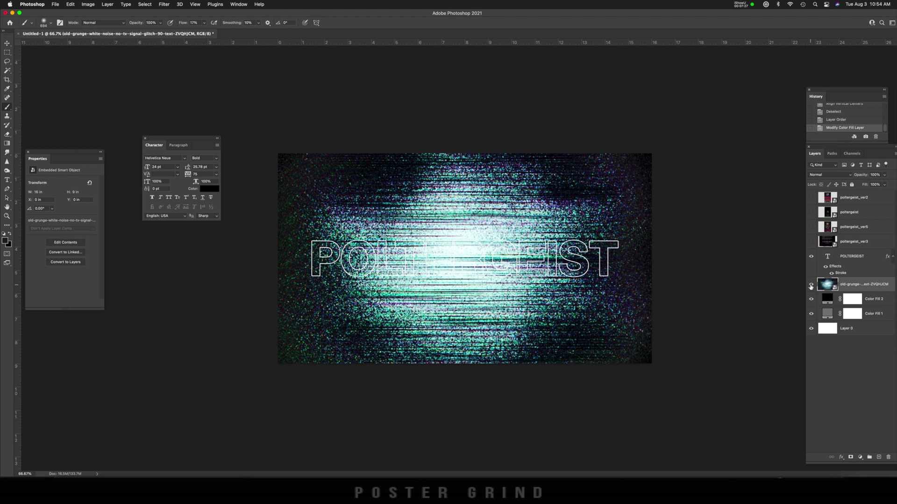
click(850, 457)
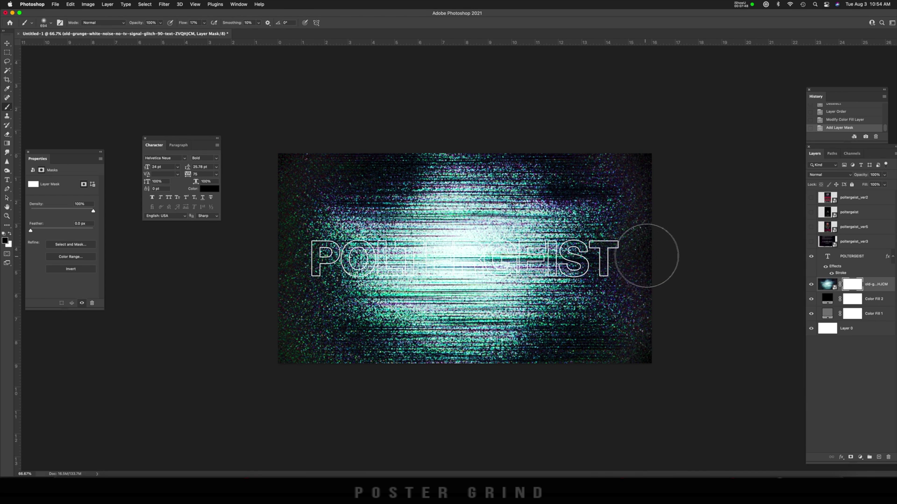
mouse_move(651, 257)
mouse_down()
mouse_move(300, 260)
mouse_move(318, 275)
mouse_move(621, 260)
mouse_move(310, 260)
mouse_move(581, 280)
mouse_up()
key(x)
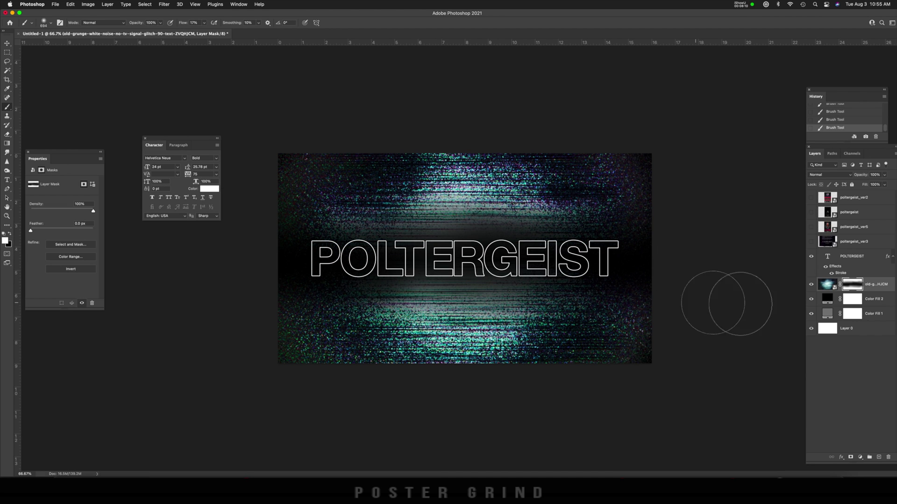
click(827, 286)
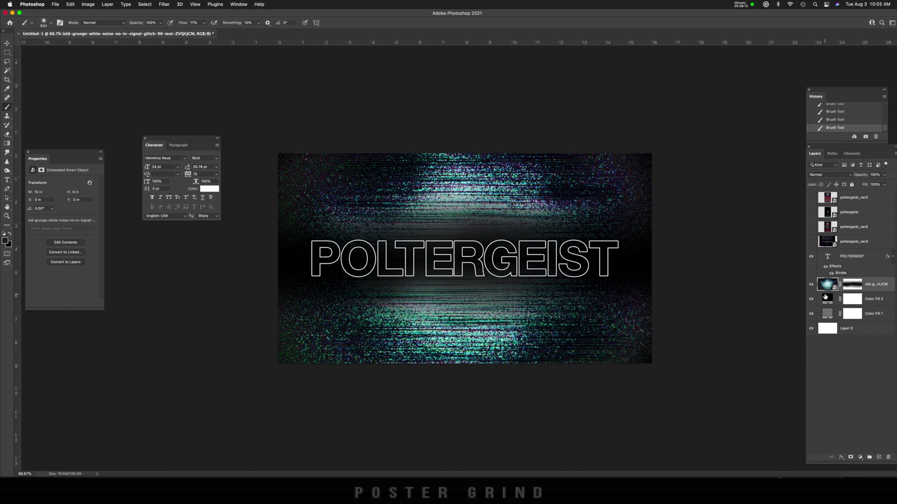